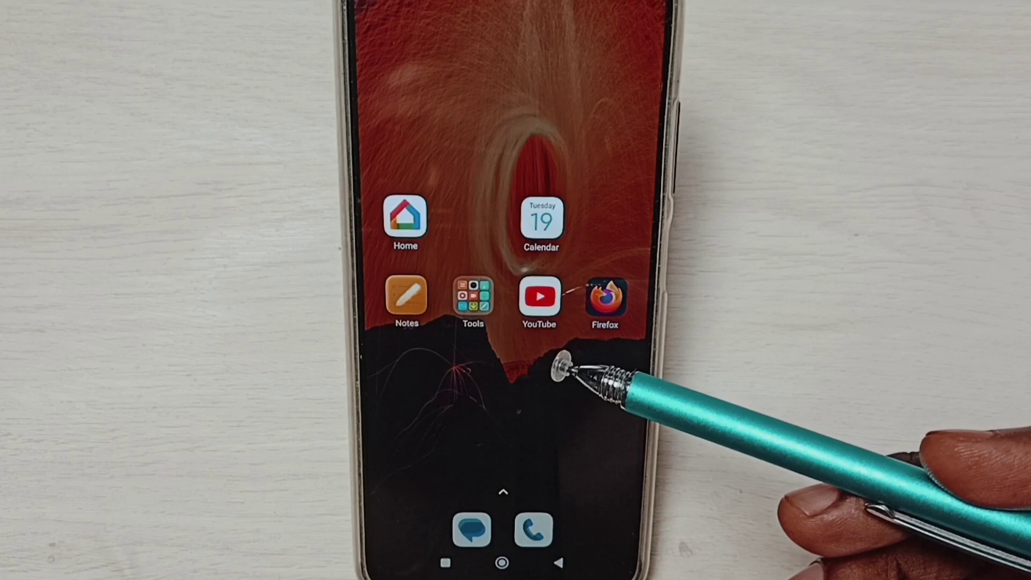
# - From the second home page, go to Settings › Apps › Permissions › Background autostart
pyautogui.moveTo(592, 358); pyautogui.dragTo(483, 386)
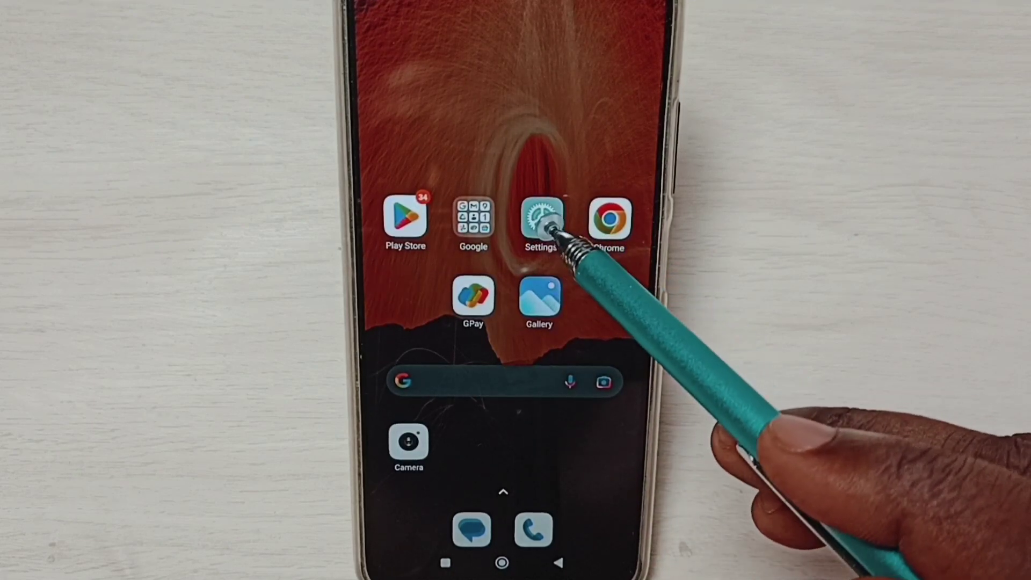
pyautogui.click(542, 228)
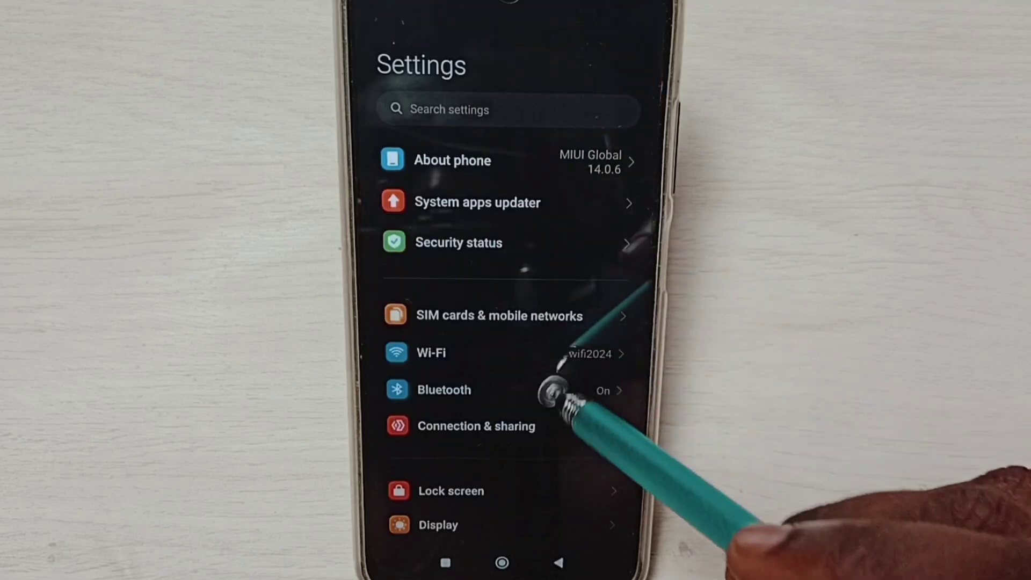
pyautogui.moveTo(553, 392); pyautogui.dragTo(579, 37)
pyautogui.moveTo(563, 323); pyautogui.dragTo(564, 202)
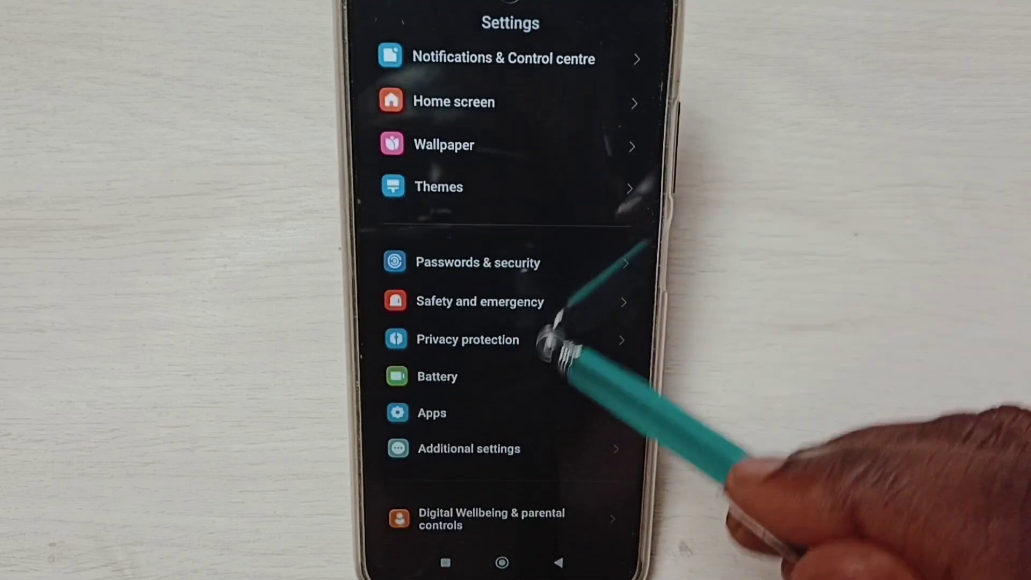
pyautogui.moveTo(559, 346); pyautogui.dragTo(568, 276)
pyautogui.click(571, 281)
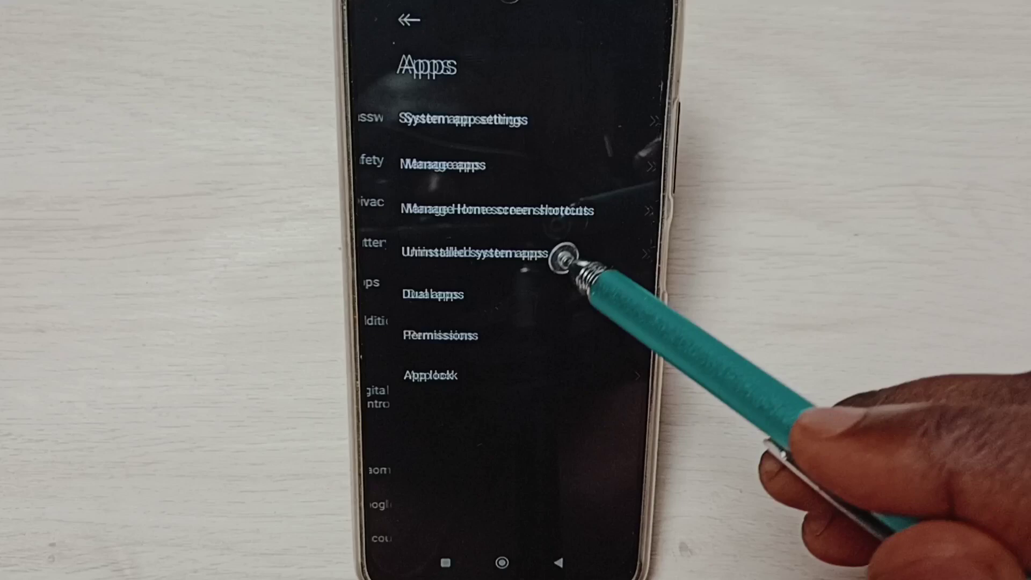
pyautogui.click(539, 344)
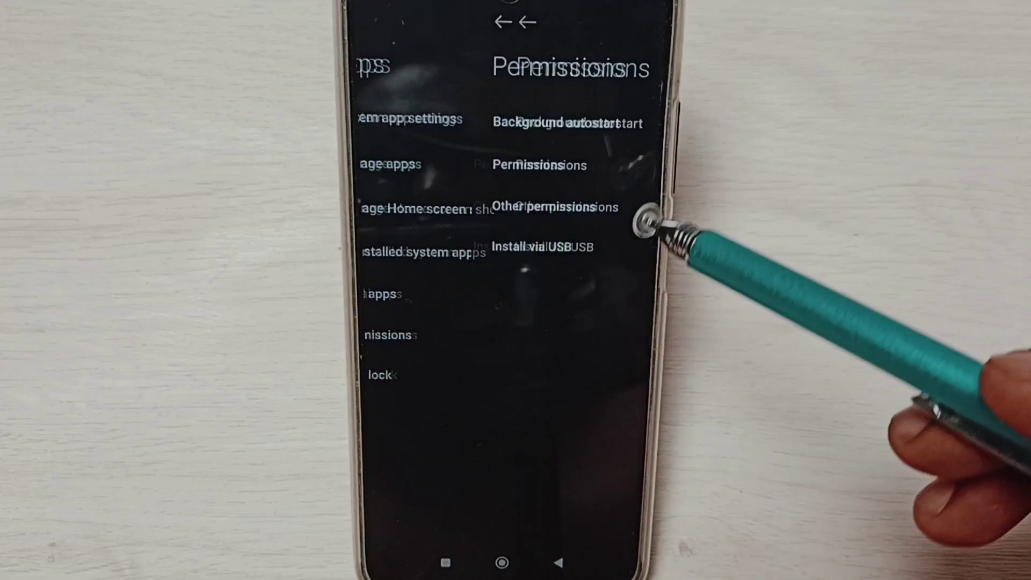
pyautogui.click(571, 118)
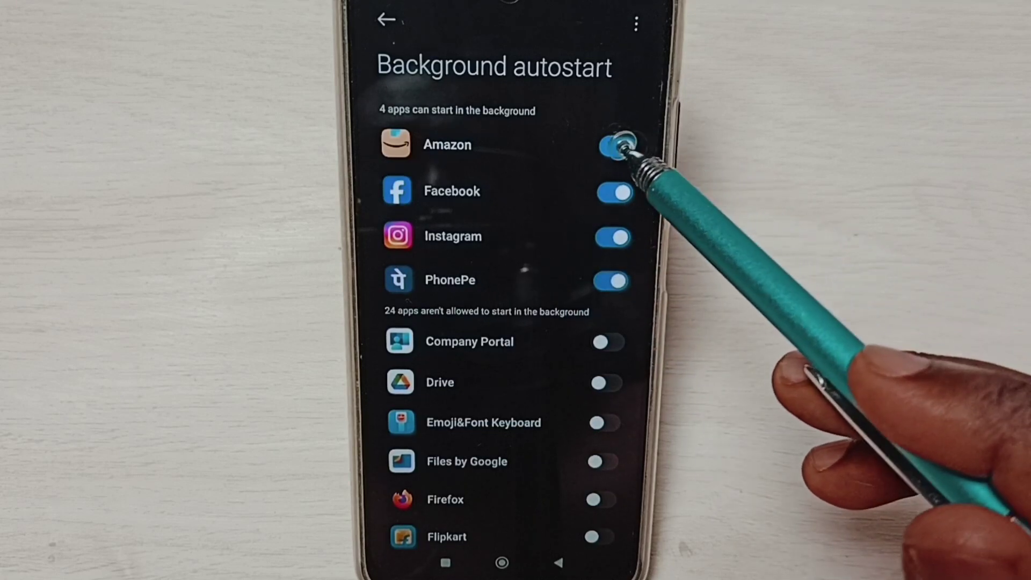
# - Turn off background autostart for Amazon, Facebook, Instagram and PhonePe
pyautogui.click(619, 147)
pyautogui.click(619, 145)
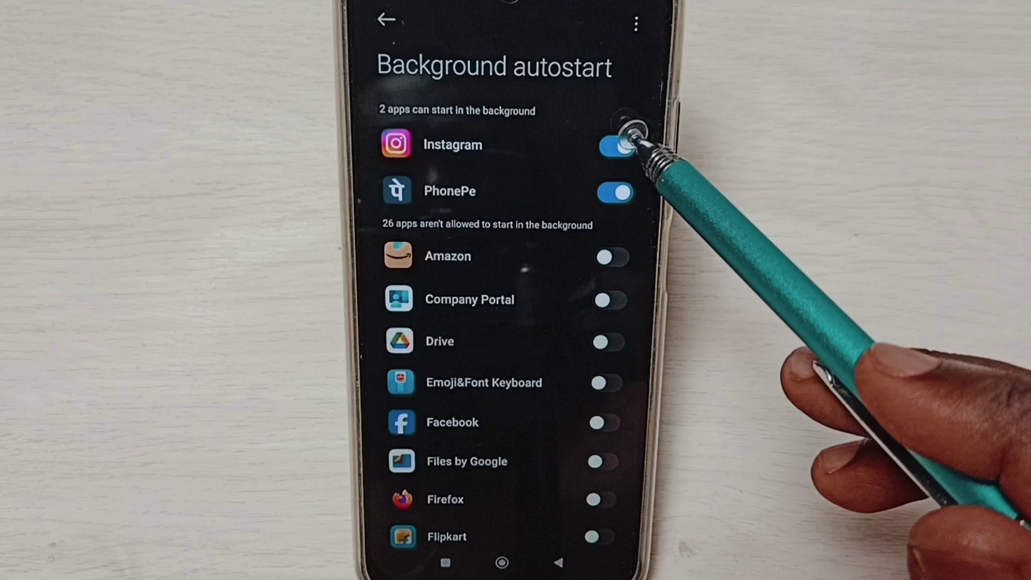
pyautogui.click(621, 146)
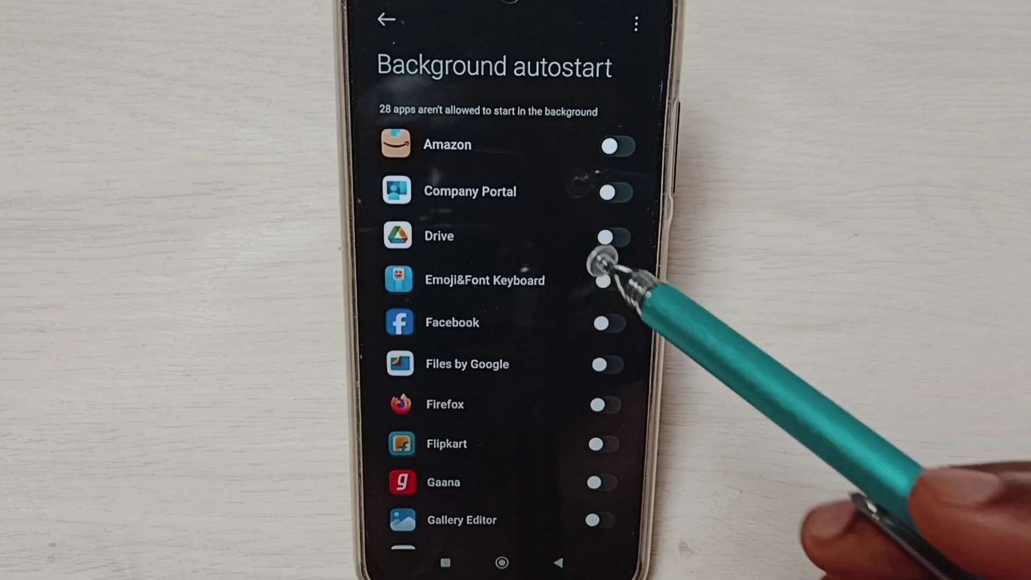
# - Re-enable background autostart for Facebook and Instagram, then return to the top of the list
pyautogui.click(614, 324)
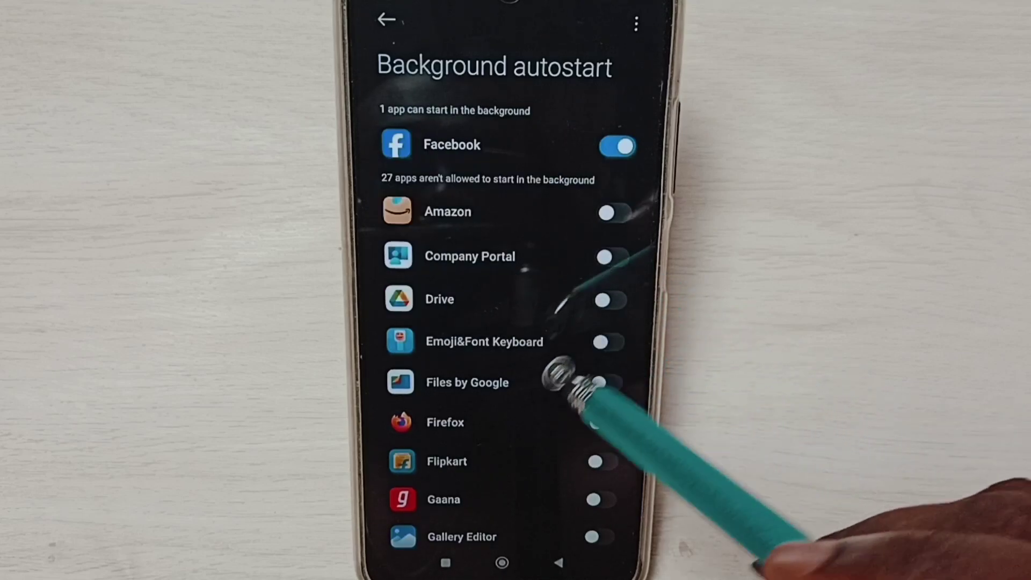
pyautogui.moveTo(533, 391); pyautogui.dragTo(545, 202)
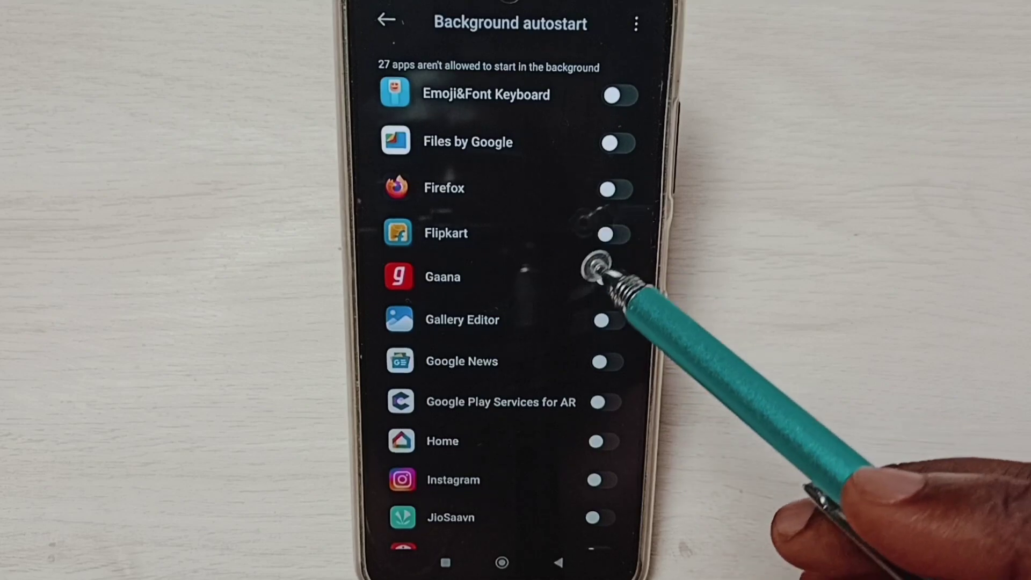
pyautogui.moveTo(552, 346); pyautogui.dragTo(563, 219)
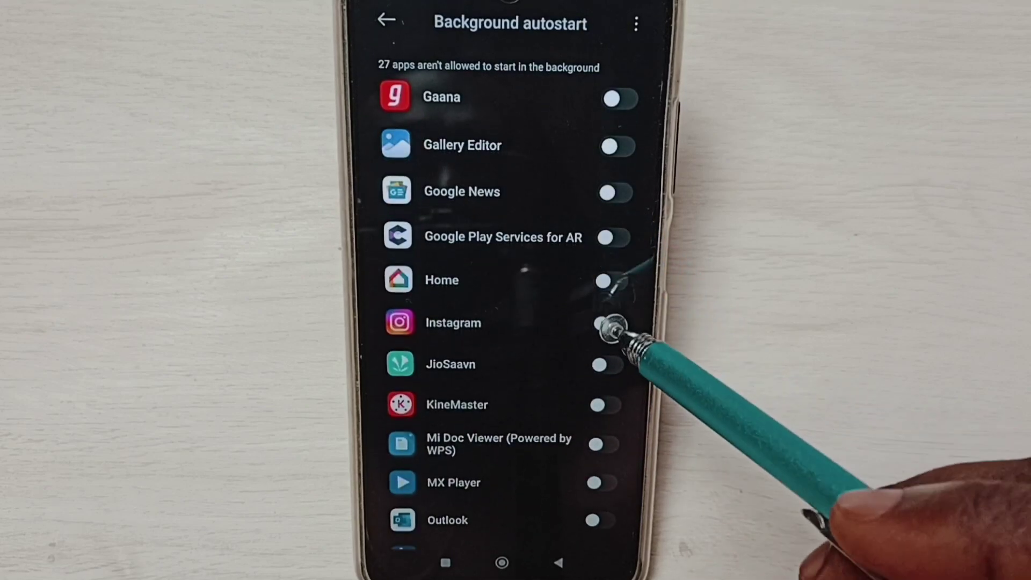
pyautogui.click(601, 323)
pyautogui.moveTo(549, 165); pyautogui.dragTo(594, 410)
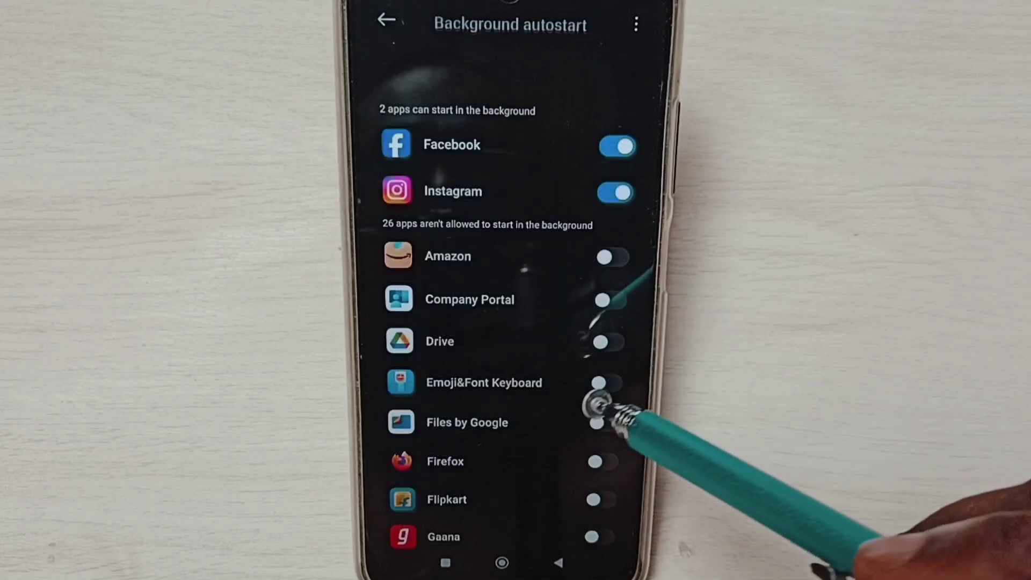